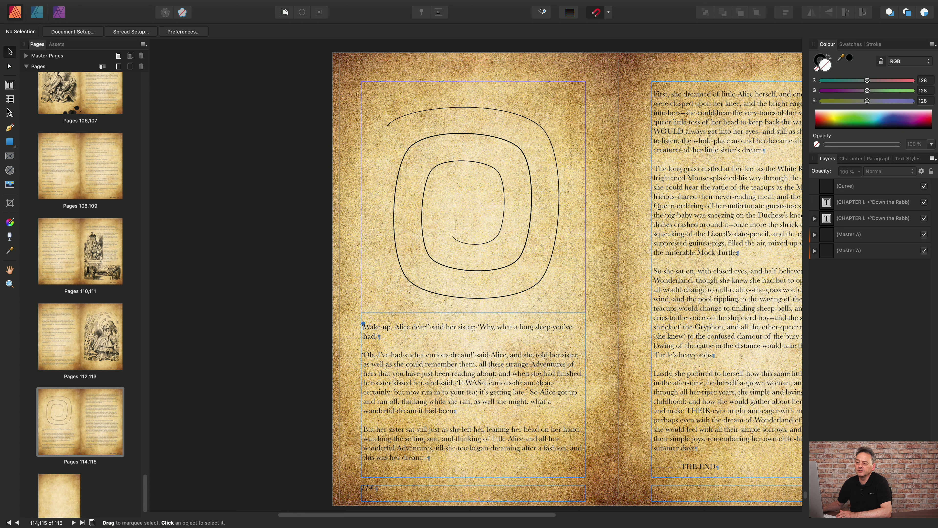
- Select the spiral curve on page 114 and convert it to a text path with the Artistic Text tool
{"action": "left_click", "coordinate": [10, 115]}
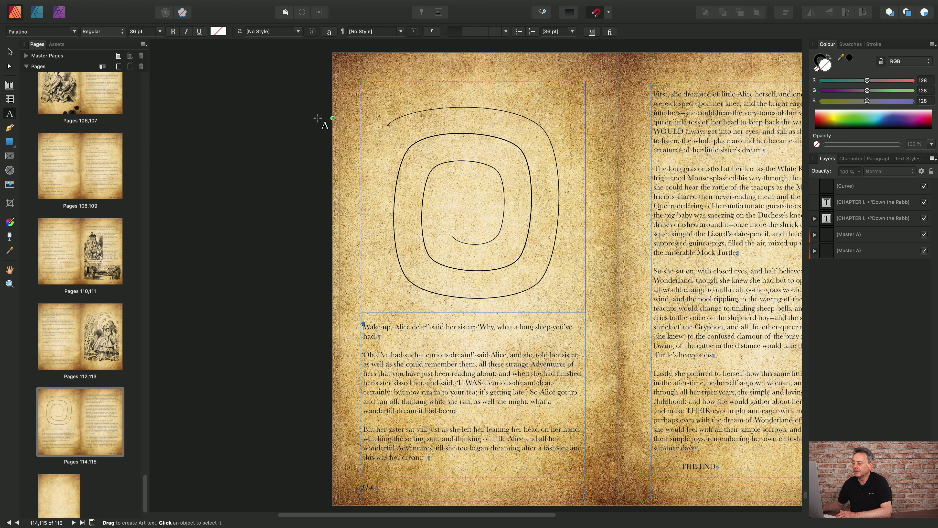
{"action": "left_click", "coordinate": [11, 52]}
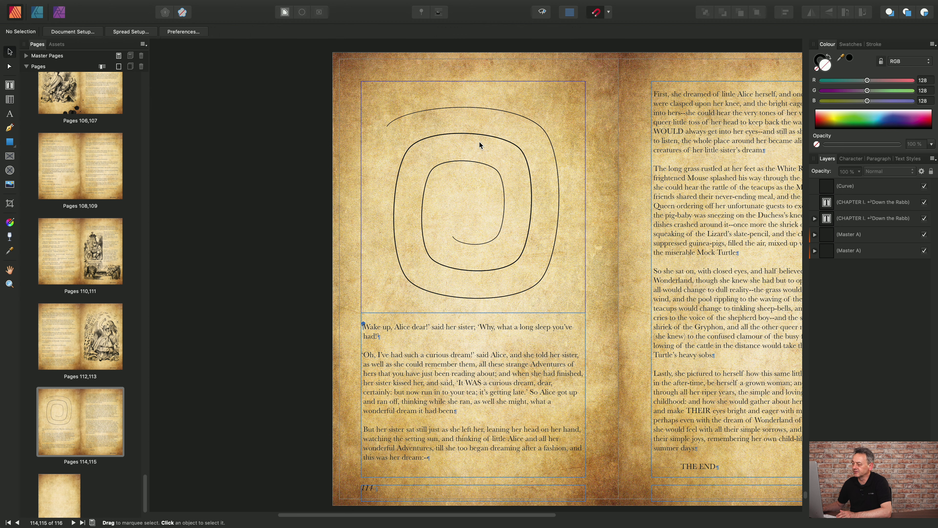
{"action": "left_click", "coordinate": [448, 138]}
{"action": "left_click", "coordinate": [10, 113]}
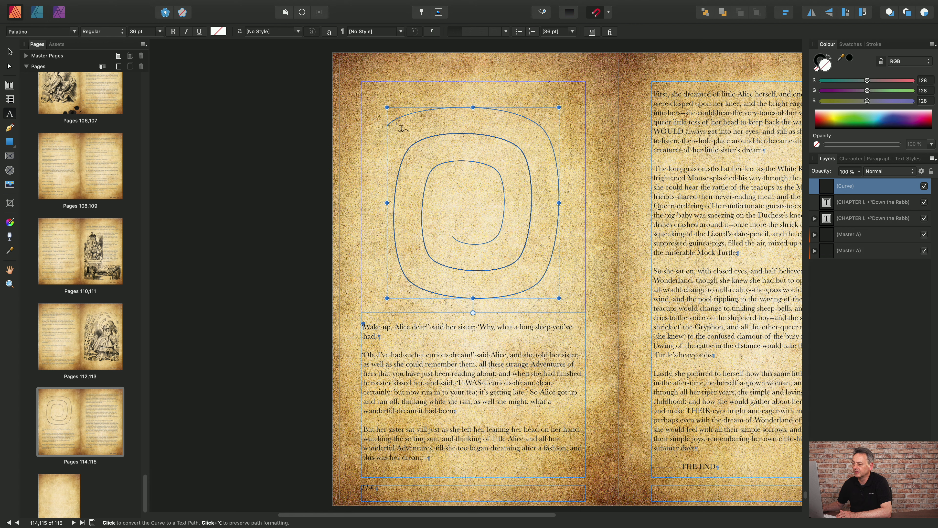
{"action": "left_click", "coordinate": [393, 120]}
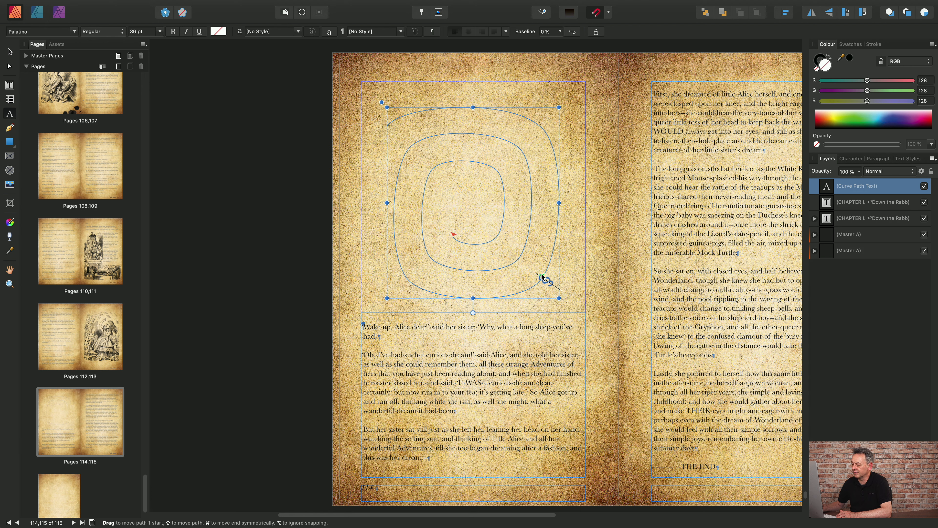
- Move the path's text start point to the spiral's outer end and its end point just short of the inner end
{"action": "mouse_move", "coordinate": [541, 277]}
{"action": "left_mouse_down"}
{"action": "mouse_move", "coordinate": [550, 137]}
{"action": "mouse_move", "coordinate": [488, 113]}
{"action": "left_mouse_up"}
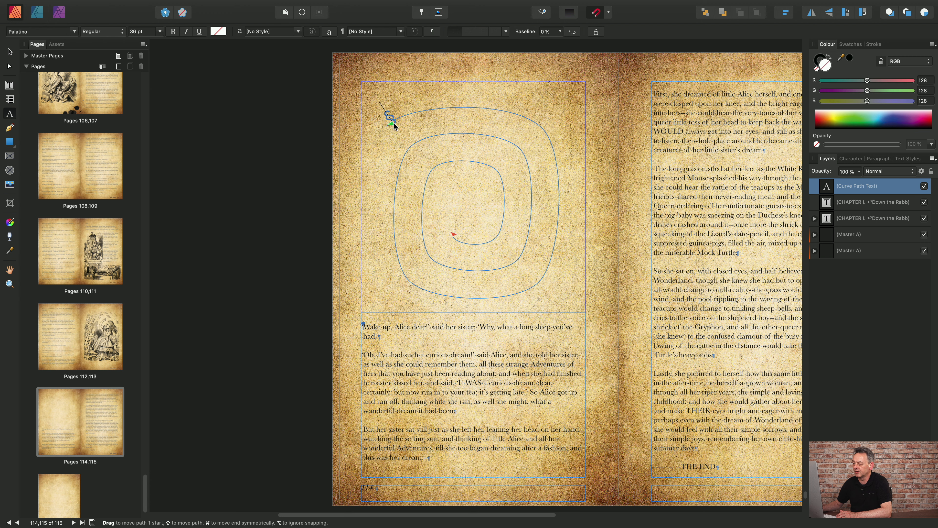
{"action": "left_click_drag", "start_coordinate": [394, 123], "coordinate": [394, 123]}
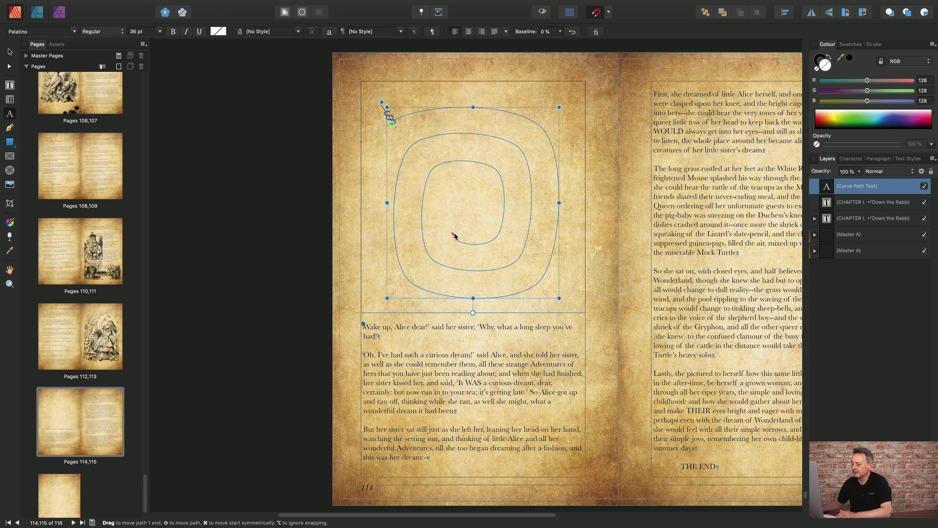
{"action": "mouse_move", "coordinate": [455, 236]}
{"action": "left_mouse_down"}
{"action": "mouse_move", "coordinate": [507, 230]}
{"action": "mouse_move", "coordinate": [456, 242]}
{"action": "mouse_move", "coordinate": [470, 244]}
{"action": "left_mouse_up"}
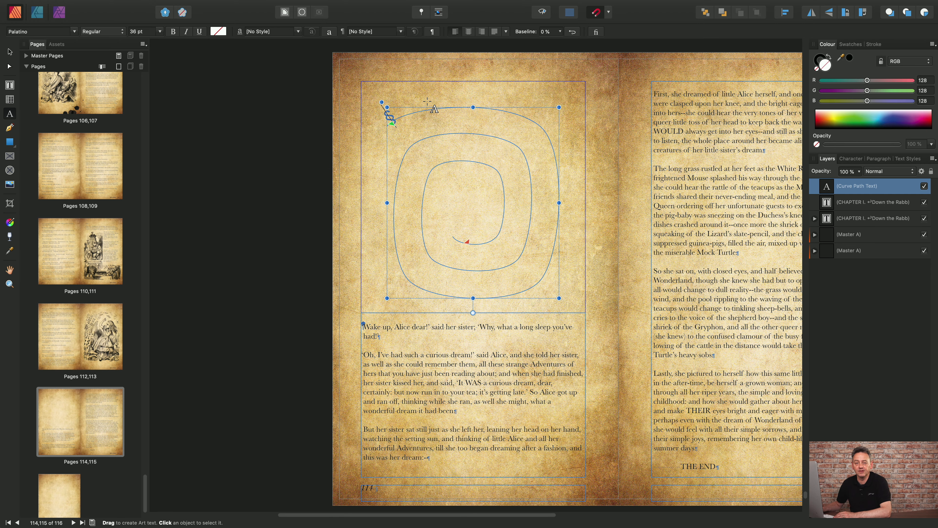
- Fill the path with the "At this the whole pack rose up into the air" passage and pull both text limits inward along the spiral
{"action": "type", "text": "At this the whole pack rose up into the air, and came flying down upon her: she gave a little scream, half of fright and half of anger, and tried to beat them off, and found herself lying on the bank, with her head in the lap of her sister, who was gently brushing away some dead leaves that had fluttered down from the trees upon her face"}
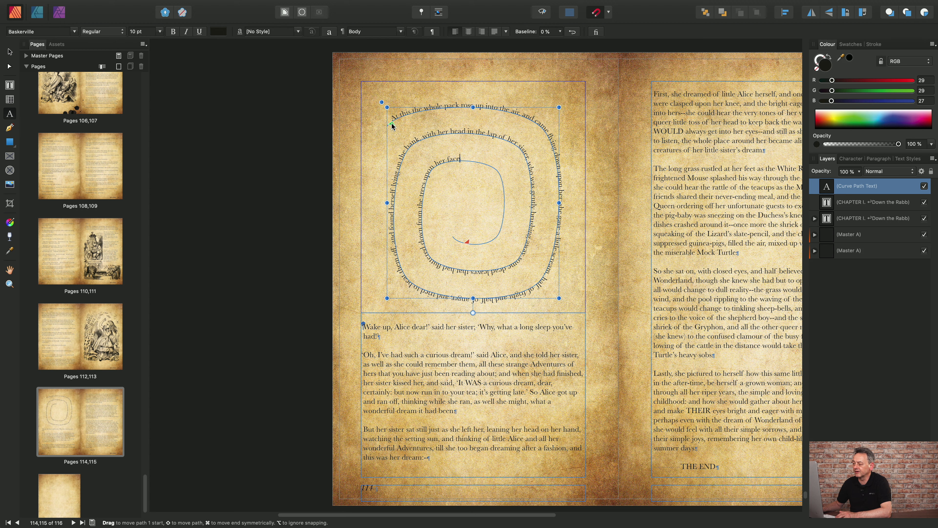
{"action": "left_click_drag", "start_coordinate": [391, 123], "coordinate": [439, 115]}
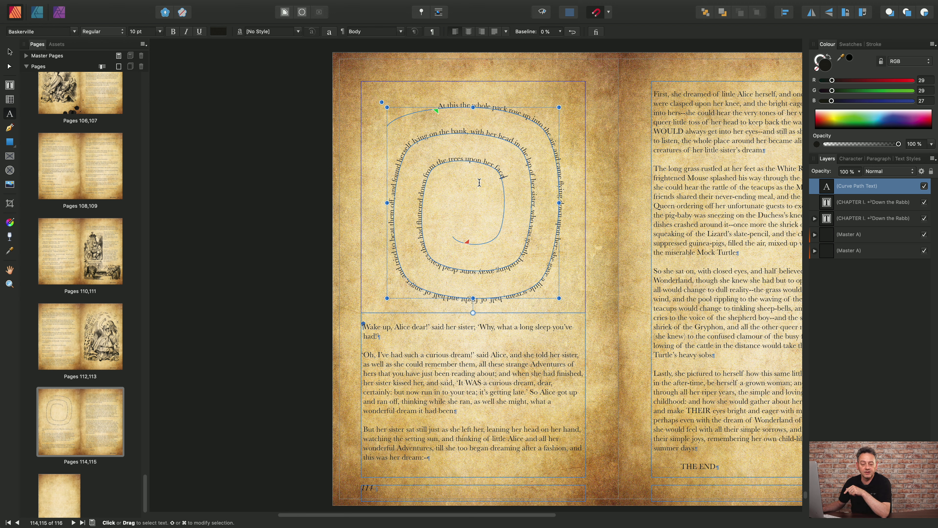
{"action": "left_click_drag", "start_coordinate": [467, 244], "coordinate": [490, 220]}
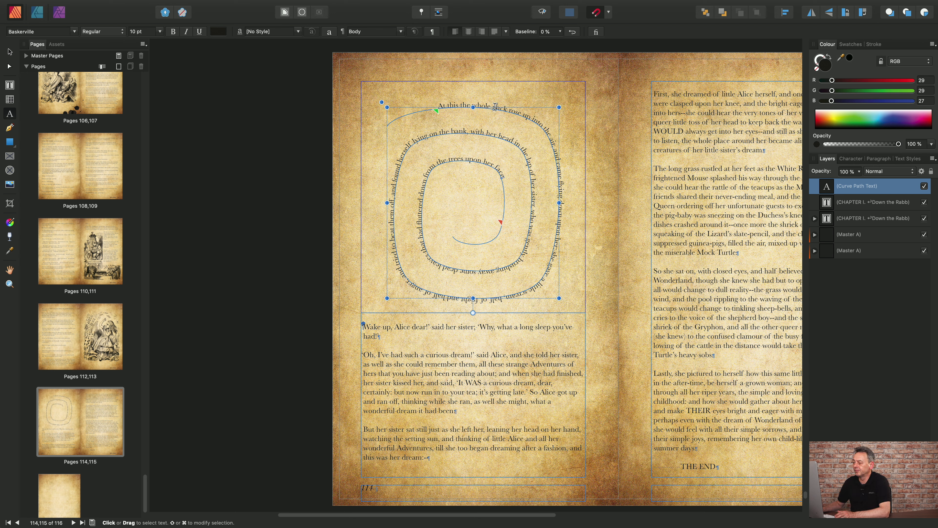
- Set all the spiral text to 11 pt and extend its end point to the spiral's inner end
{"action": "key", "text": "super+a"}
{"action": "key", "text": "super+c"}
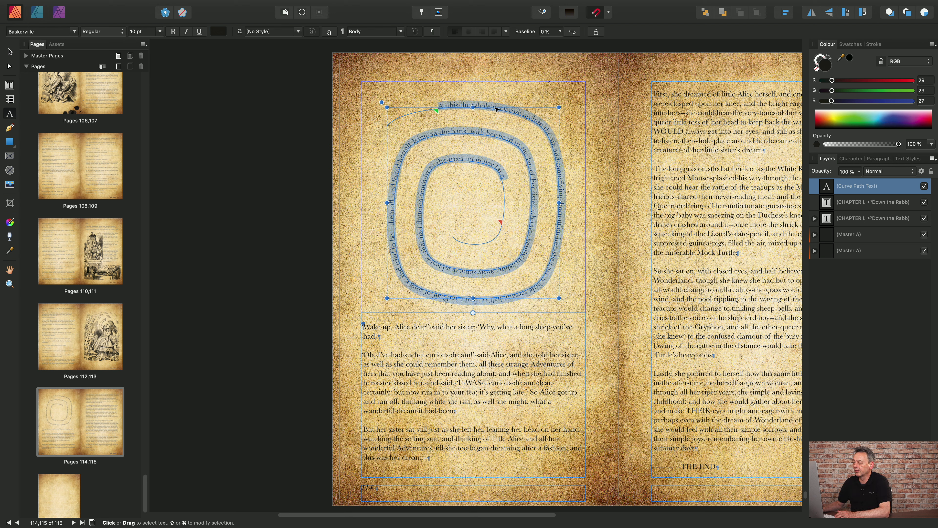
{"action": "left_click", "coordinate": [160, 32]}
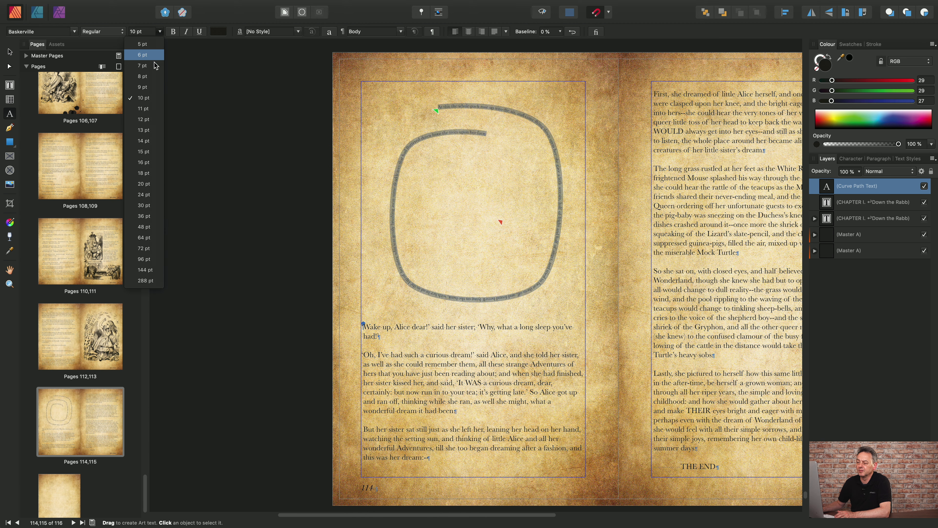
{"action": "left_click", "coordinate": [144, 109]}
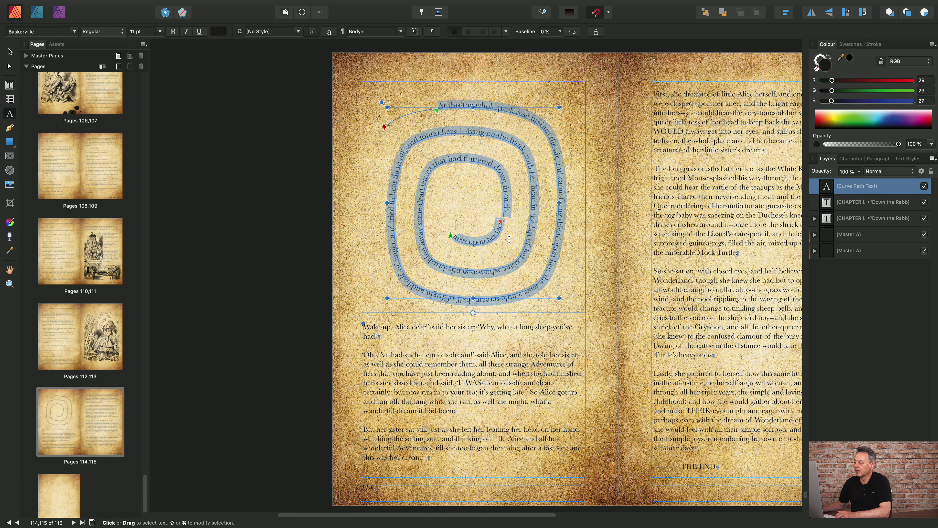
{"action": "left_click_drag", "start_coordinate": [500, 223], "coordinate": [455, 242]}
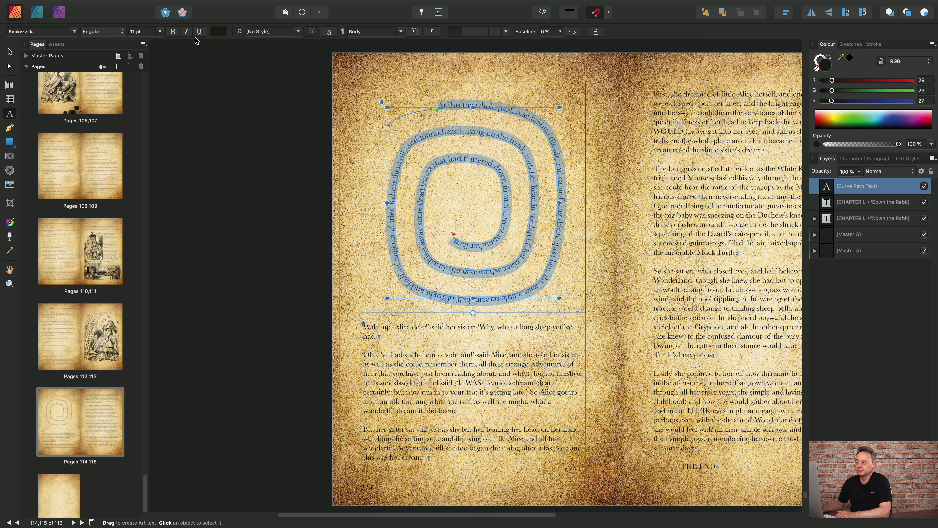
- Sample a colour from the parchment, apply it to the spiral text, adjust it to H 38, S 0, L 24, and deselect the text
{"action": "left_click", "coordinate": [218, 31]}
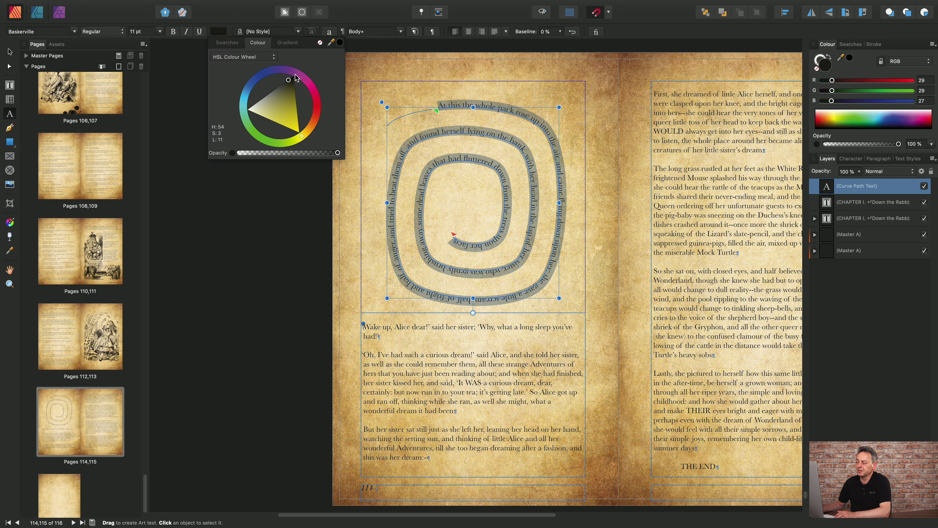
{"action": "left_click_drag", "start_coordinate": [332, 45], "coordinate": [608, 67]}
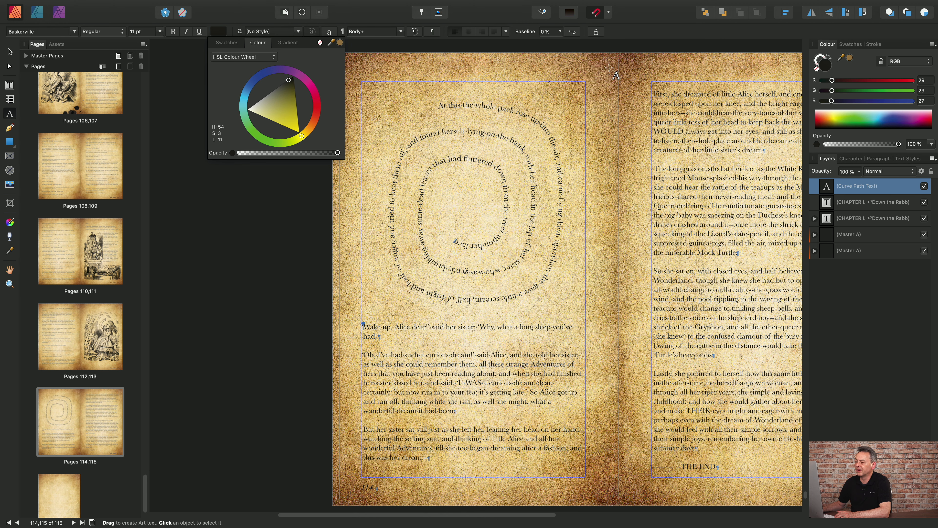
{"action": "left_click", "coordinate": [340, 43]}
{"action": "left_click_drag", "start_coordinate": [283, 104], "coordinate": [276, 85]}
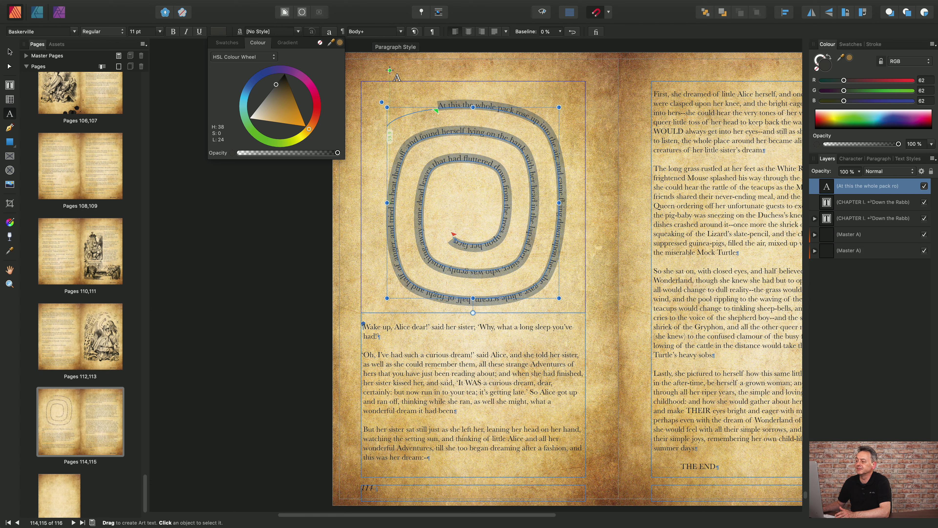
{"action": "left_click", "coordinate": [350, 70]}
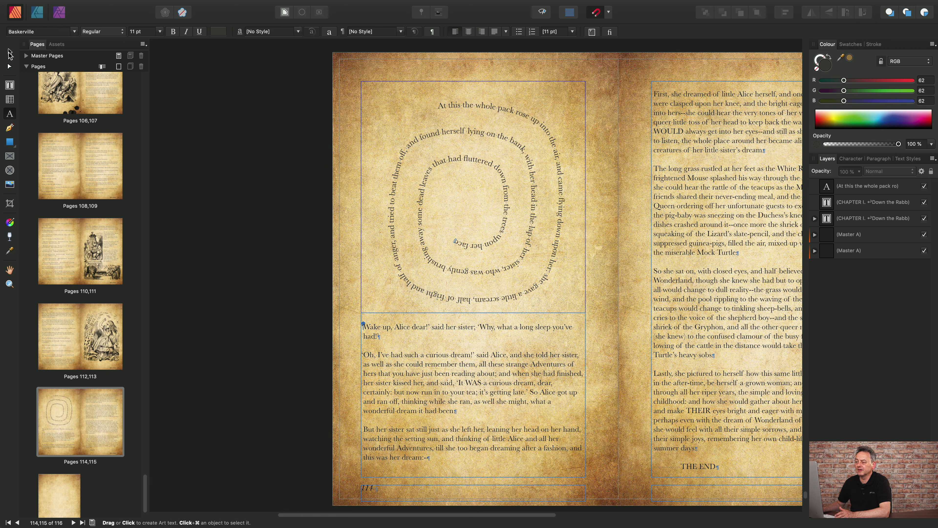
{"action": "left_click", "coordinate": [9, 54]}
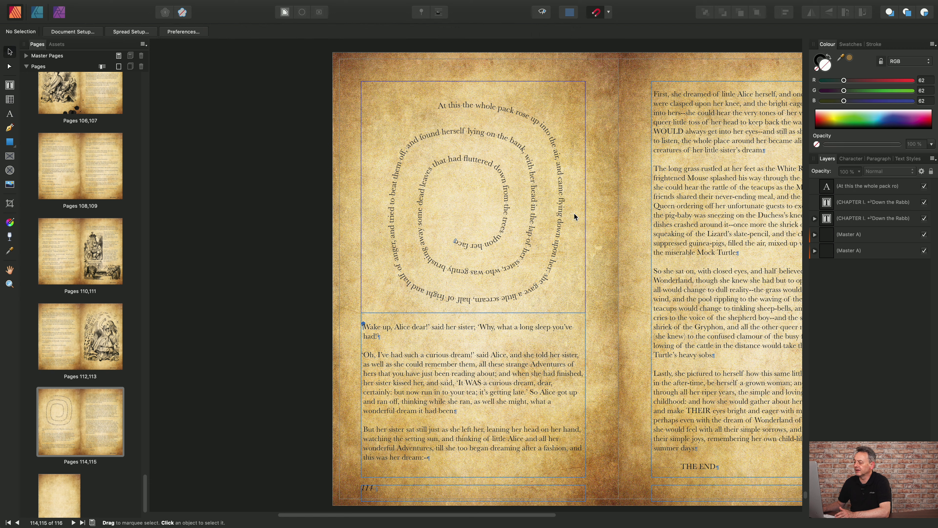
- Shift the spiral text's start point back toward the outer end and set its baseline to -47 %
{"action": "left_click", "coordinate": [9, 114]}
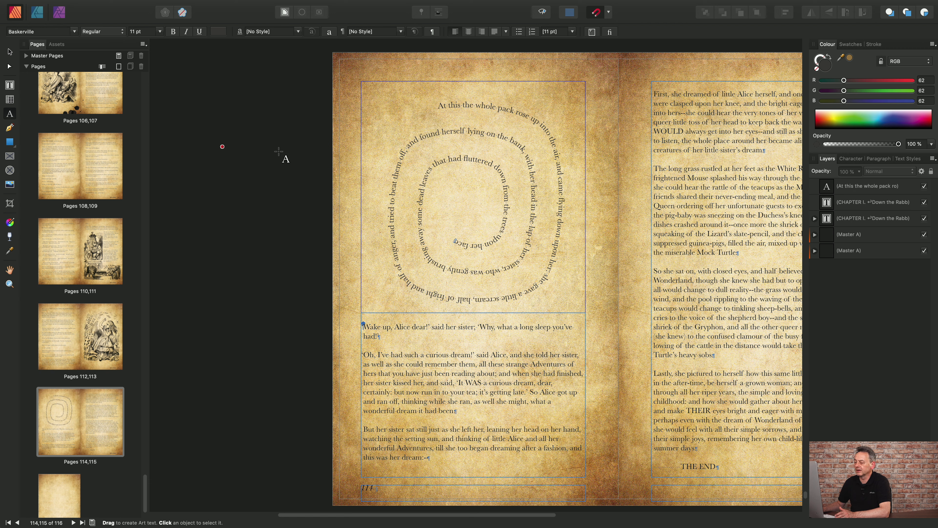
{"action": "left_click", "coordinate": [430, 132]}
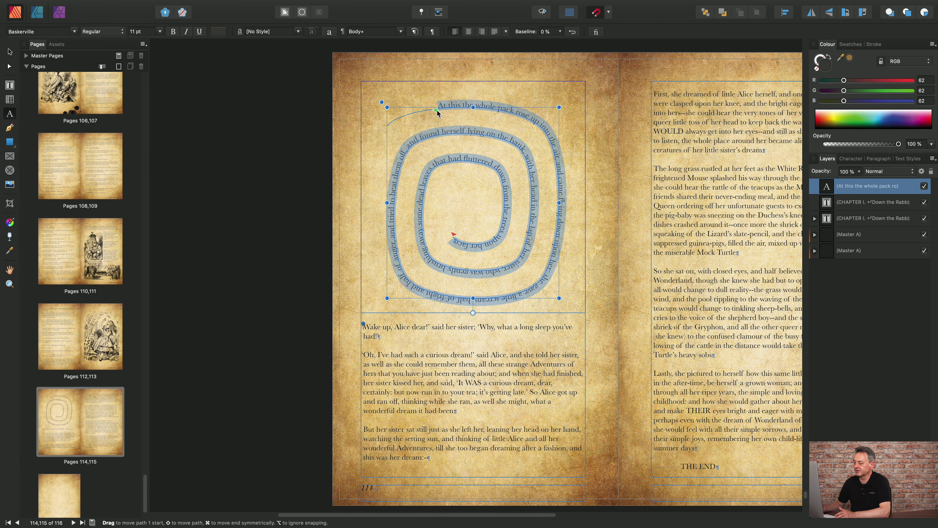
{"action": "left_click_drag", "start_coordinate": [437, 109], "coordinate": [417, 115]}
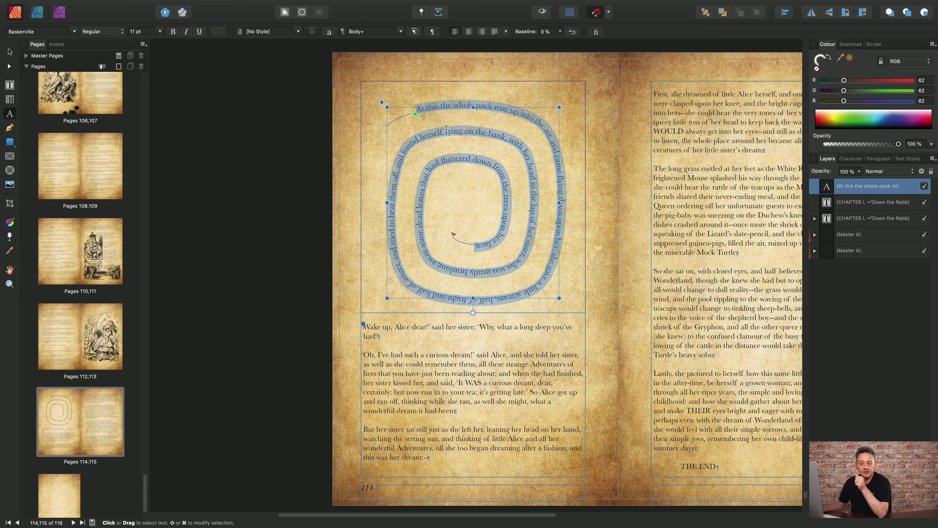
{"action": "left_click", "coordinate": [560, 32]}
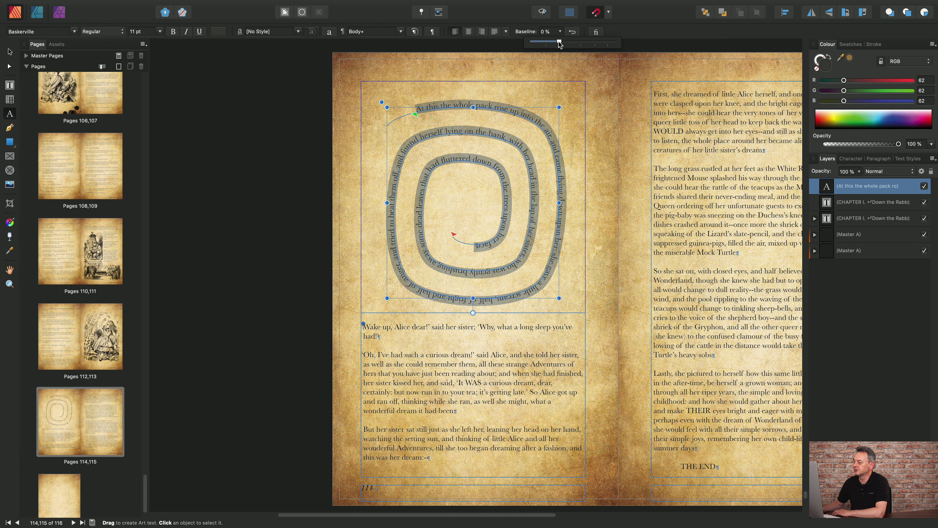
{"action": "left_click_drag", "start_coordinate": [560, 44], "coordinate": [533, 49]}
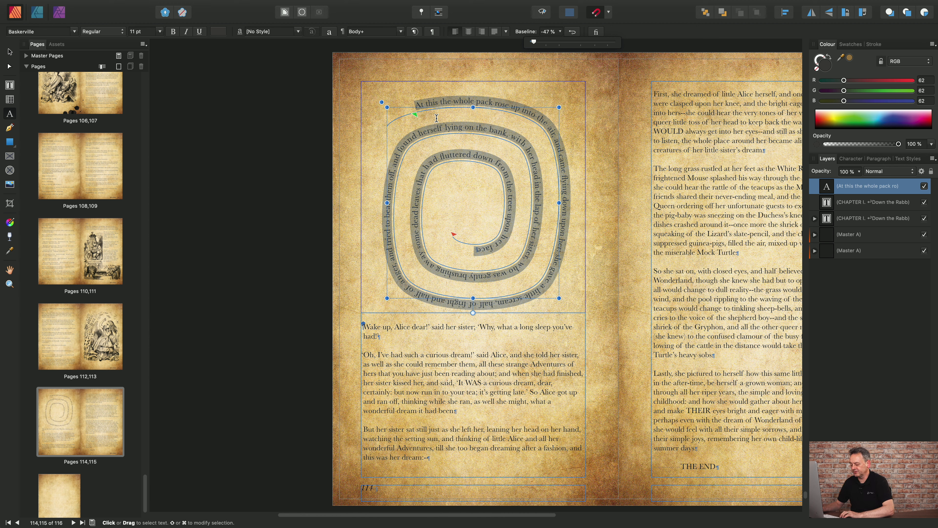
- Undo all the path text changes back to the plain spiral curve
{"action": "key", "text": "super+z"}
{"action": "key", "text": "super+z"}
{"action": "key", "text": "super+z"}
{"action": "key", "text": "super+z"}
{"action": "key", "text": "super+z"}
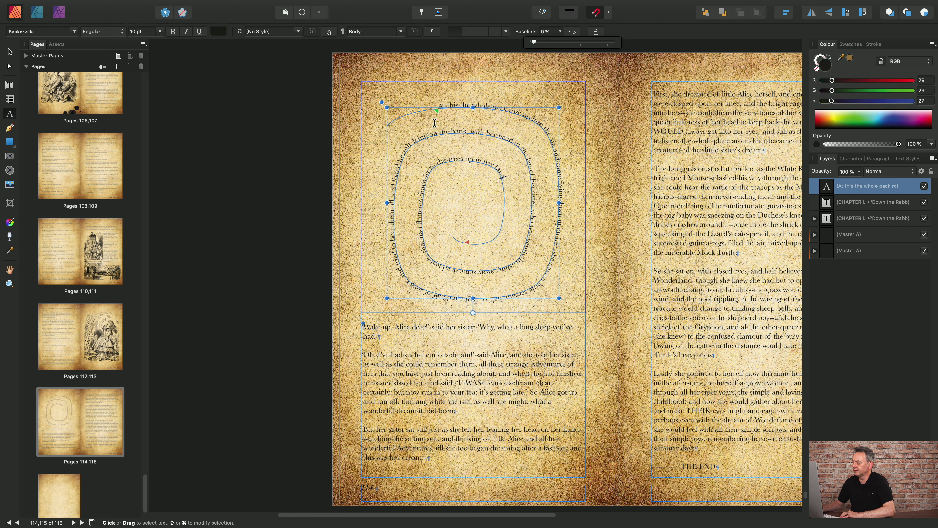
{"action": "key", "text": "super+z"}
{"action": "key", "text": "super+z"}
{"action": "key", "text": "super+z"}
{"action": "key", "text": "super+z"}
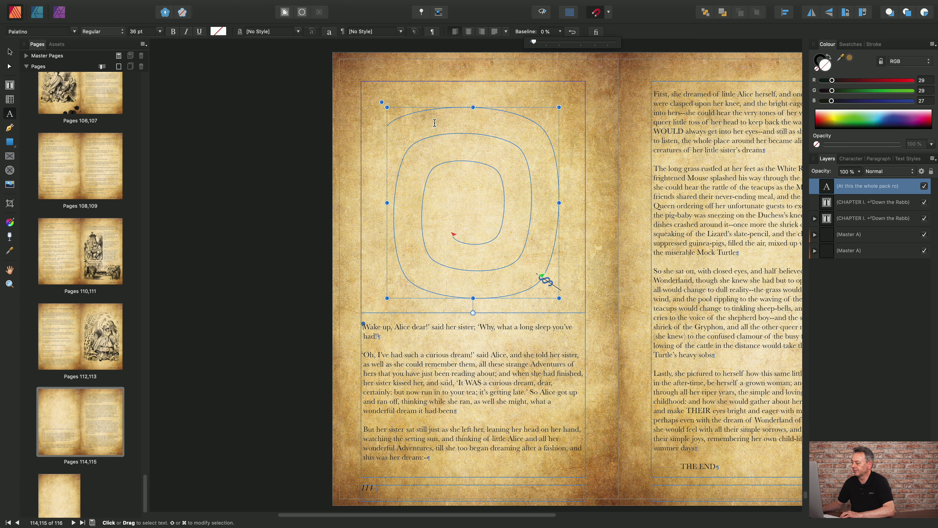
{"action": "key", "text": "super+z"}
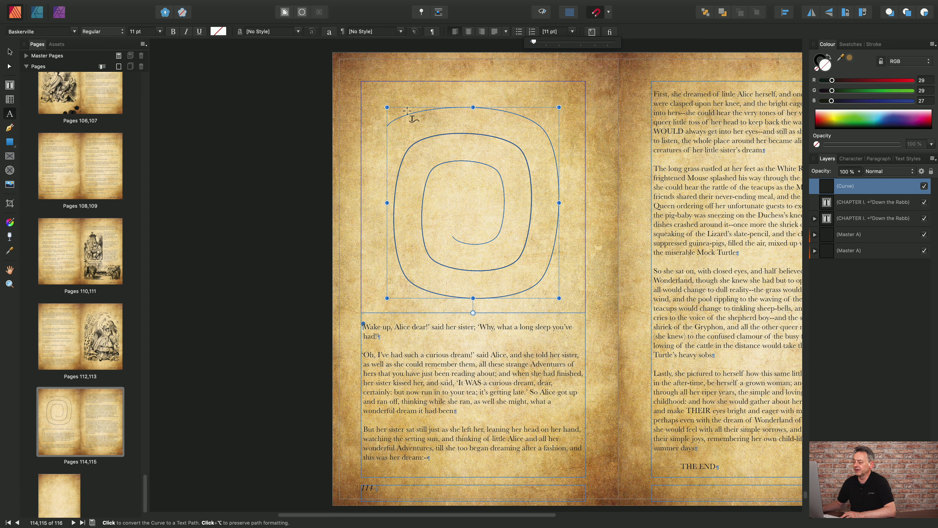
- Convert the spiral to a text path, start the text at its outer end and paste the "At this the whole pack rose" passage
{"action": "left_click", "coordinate": [394, 120]}
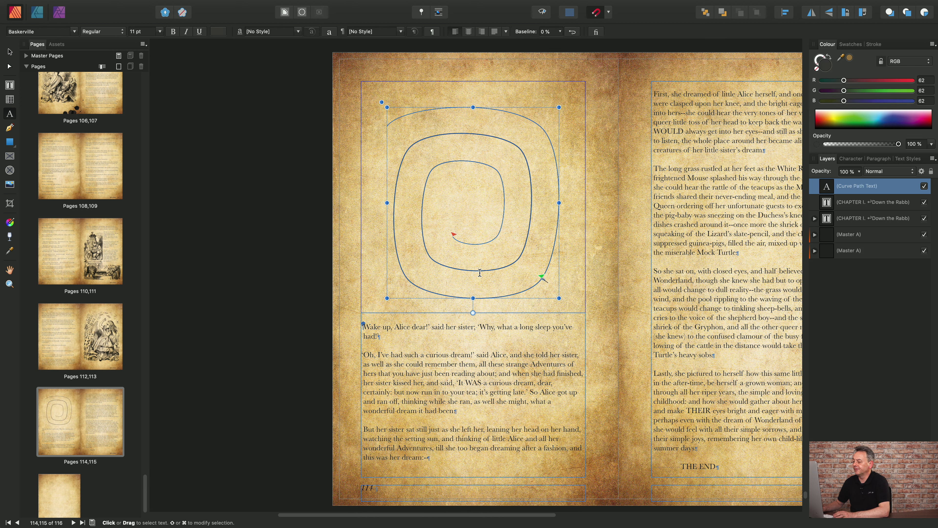
{"action": "mouse_move", "coordinate": [543, 280]}
{"action": "left_mouse_down"}
{"action": "mouse_move", "coordinate": [558, 229]}
{"action": "mouse_move", "coordinate": [535, 121]}
{"action": "mouse_move", "coordinate": [473, 105]}
{"action": "mouse_move", "coordinate": [403, 114]}
{"action": "mouse_move", "coordinate": [386, 127]}
{"action": "left_mouse_up"}
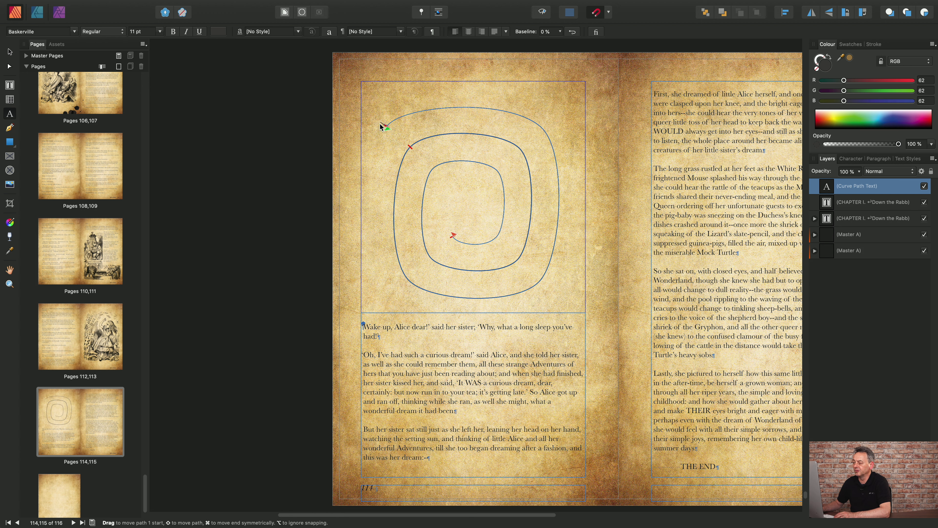
{"action": "key", "text": "super+v"}
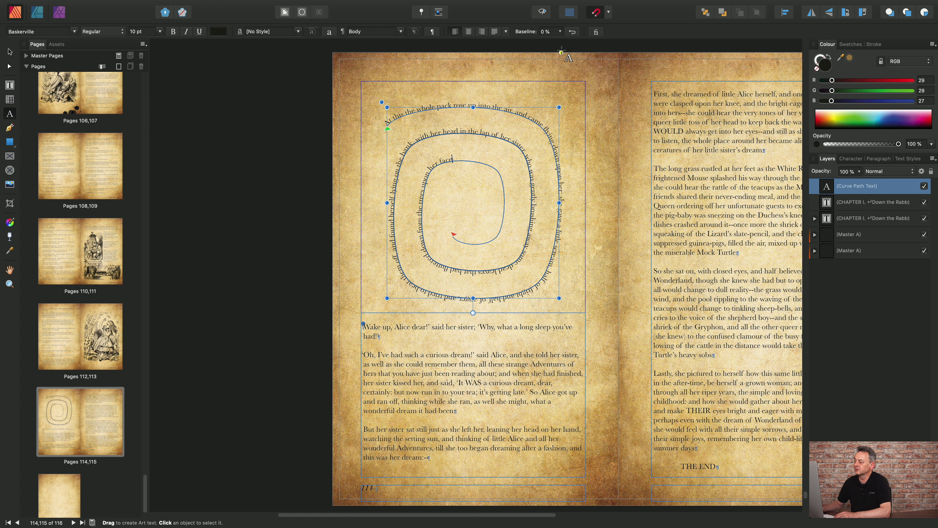
- Set the baseline of the spiral path text to -50 %
{"action": "left_click", "coordinate": [561, 33]}
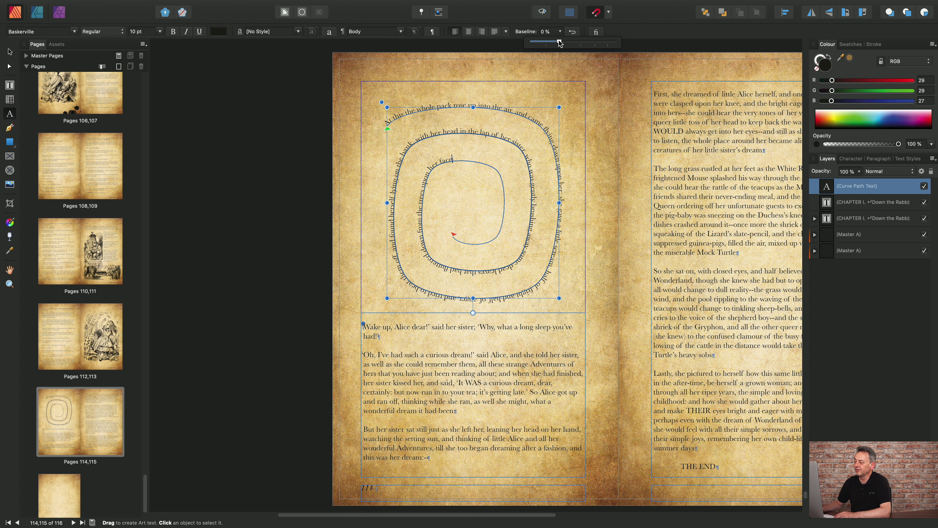
{"action": "left_click_drag", "start_coordinate": [560, 43], "coordinate": [530, 47]}
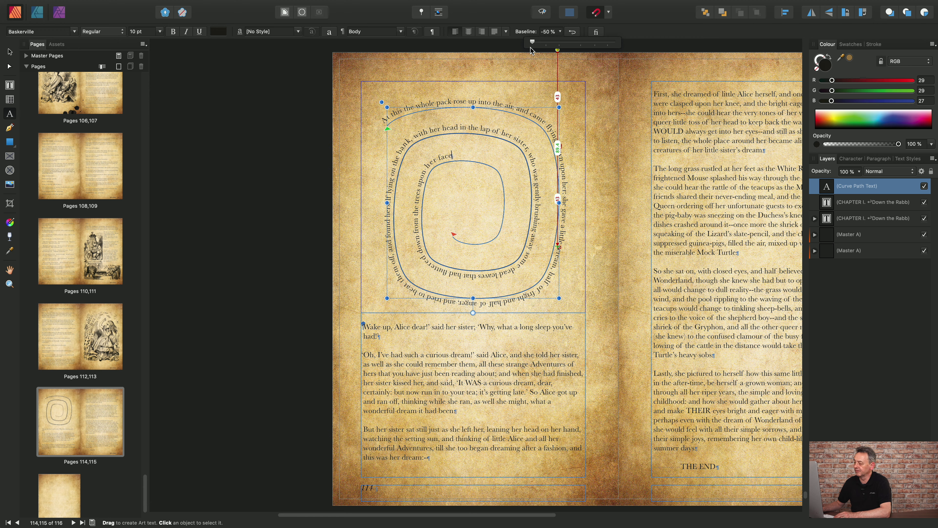